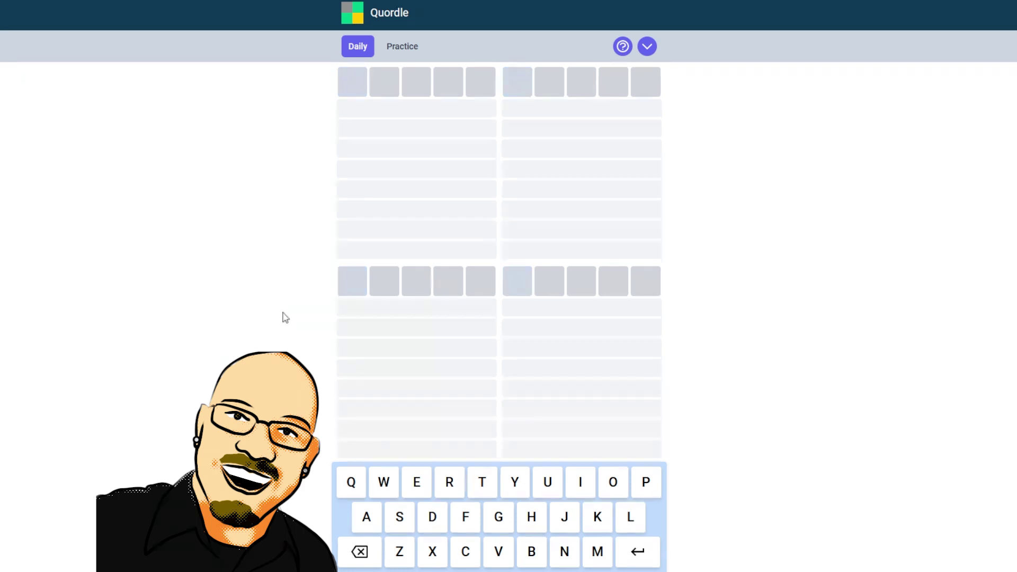
text(aegis)
- Submit AEGIS as the opening guess across all four boards
key(Return)
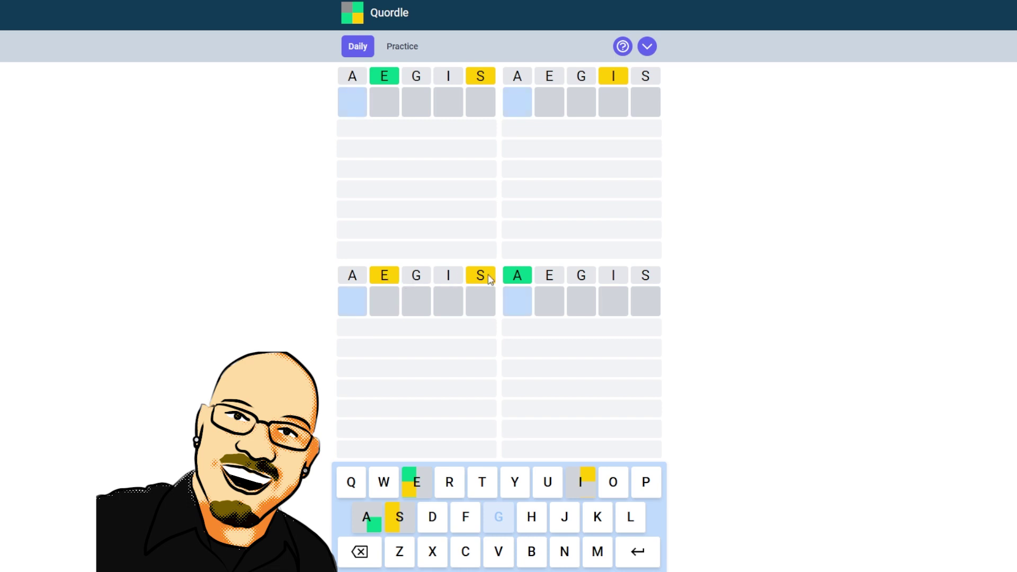
text(speed)
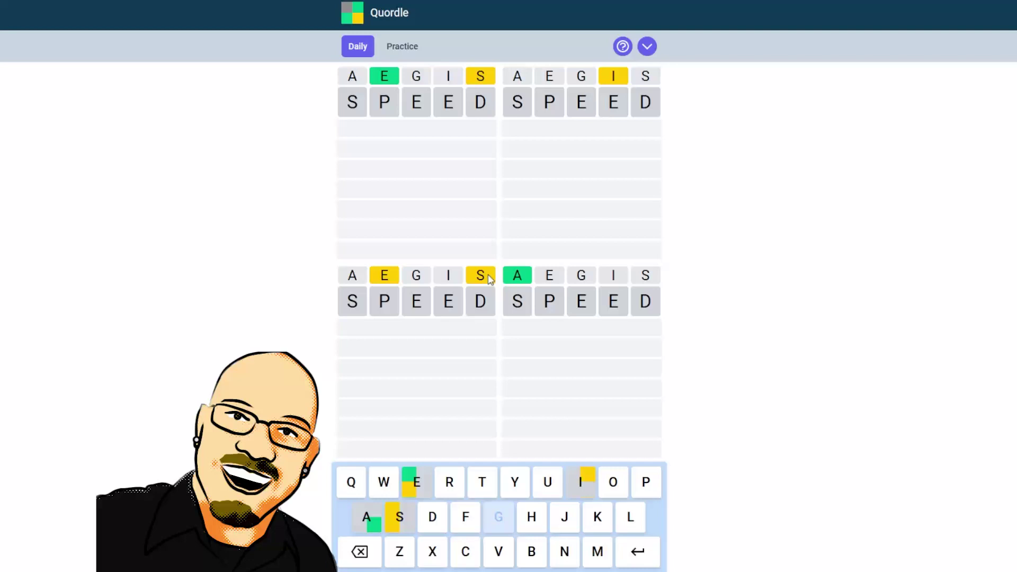
- Submit SPEED as the second guess on all four boards
key(Return)
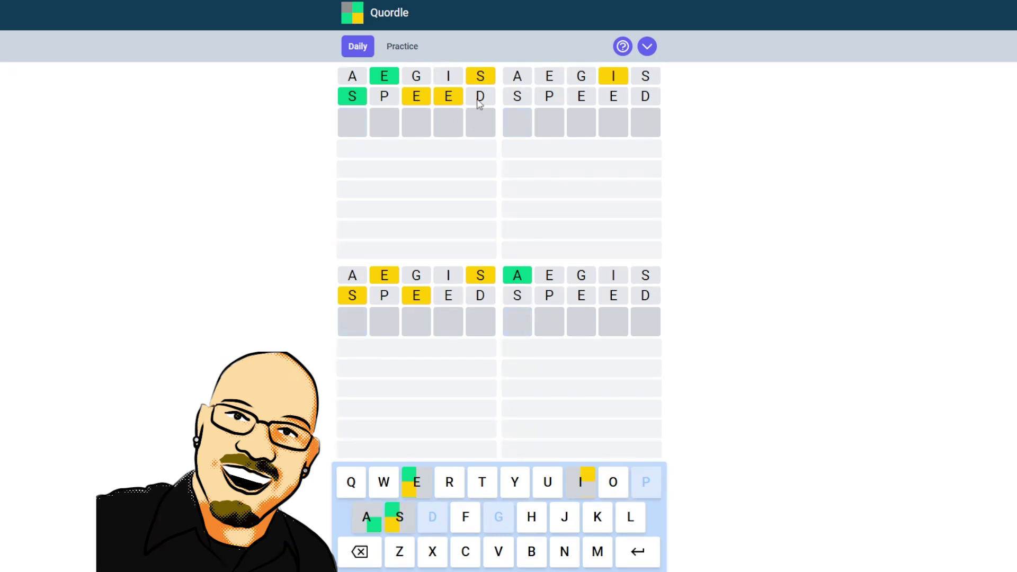
text(se)
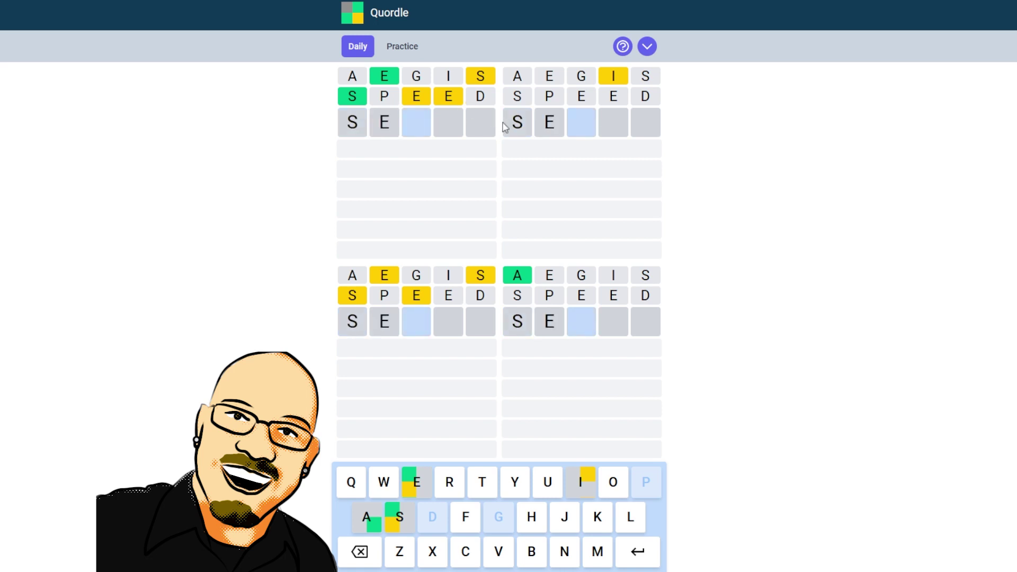
text(rve)
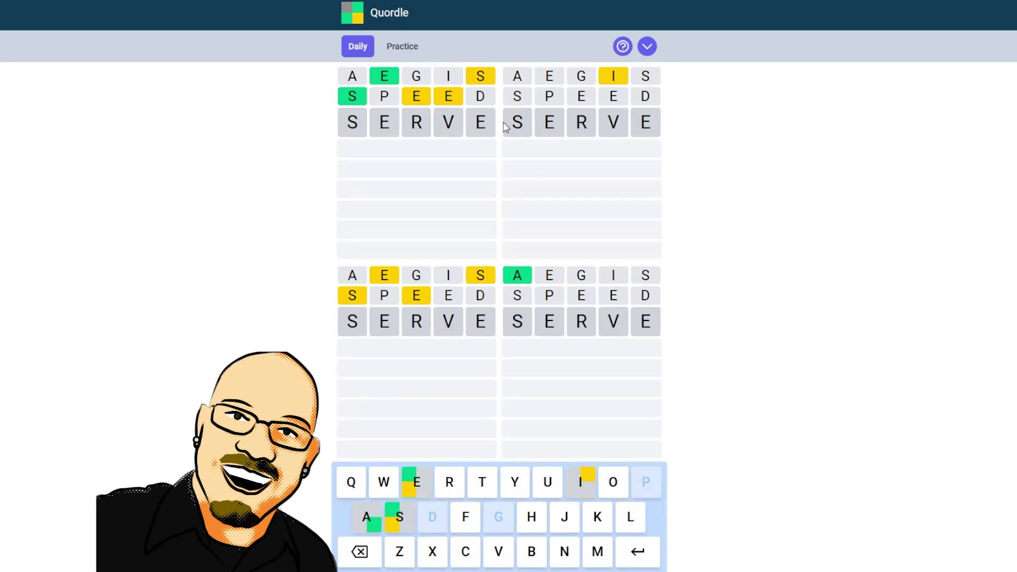
- Submit SERVE as the third guess, turning the top-left board all green
key(Return)
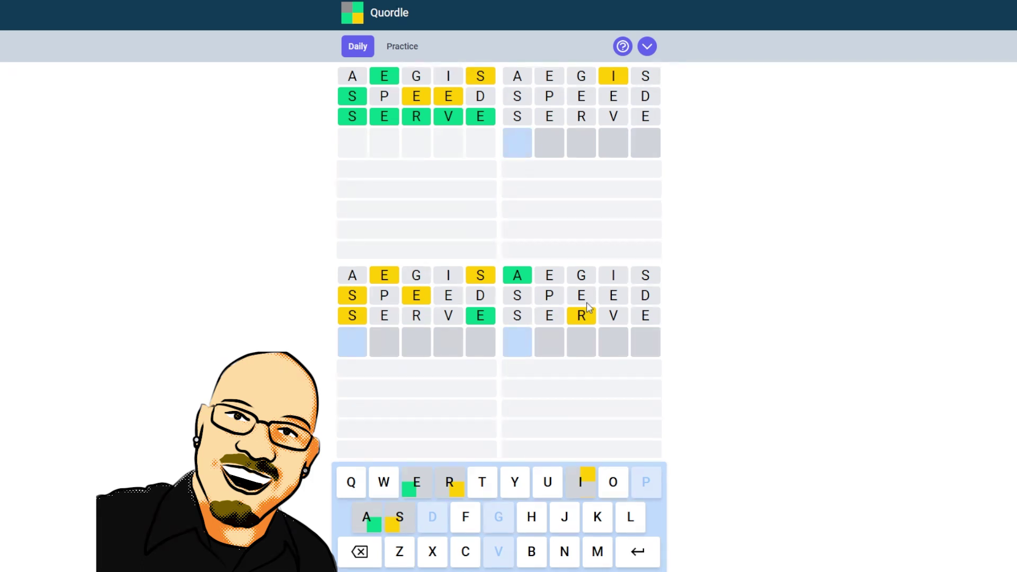
text(HOUSE)
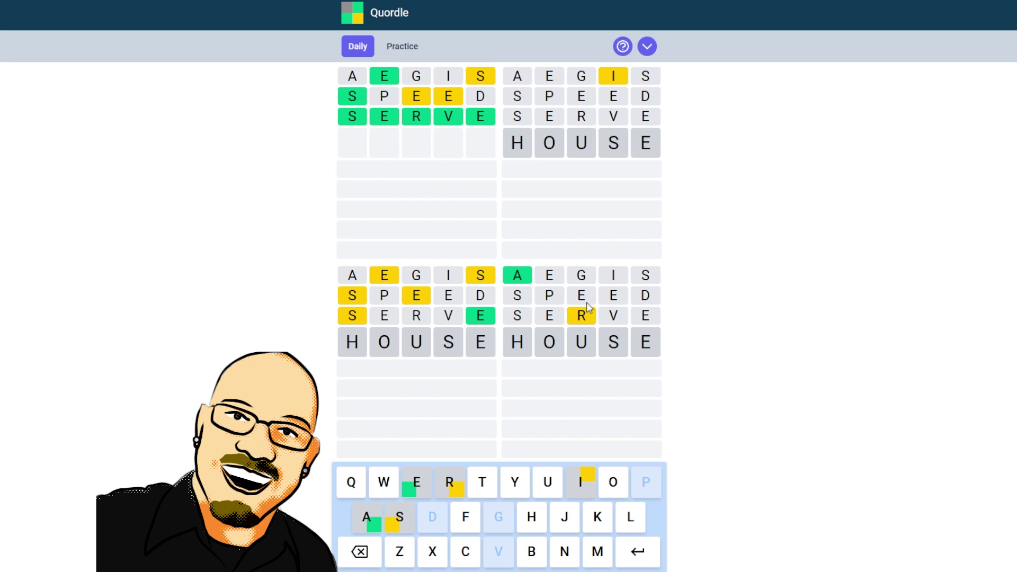
- Guess HOUSE, then CLOSE, which solves the bottom-left board
key(Return)
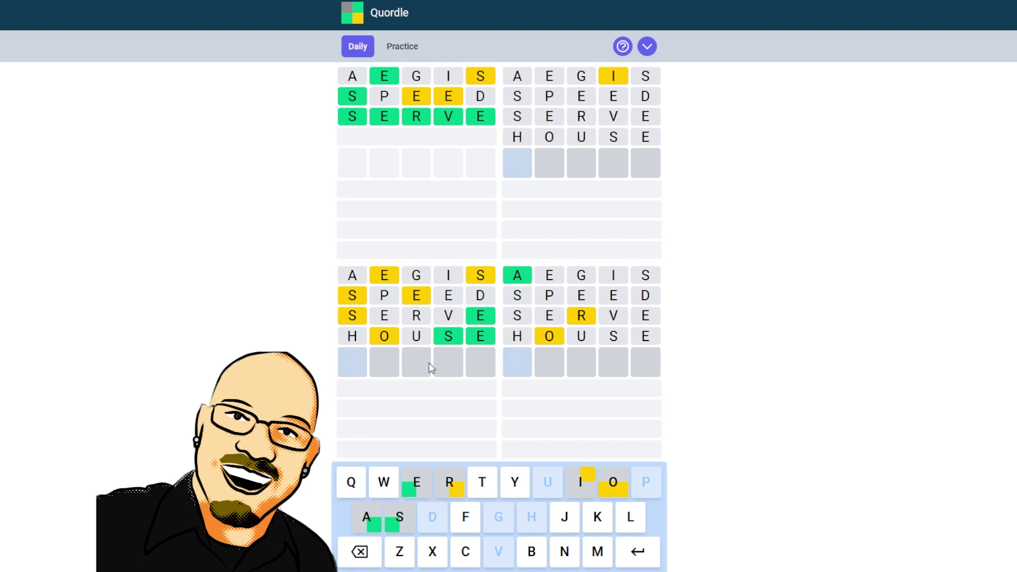
text(close)
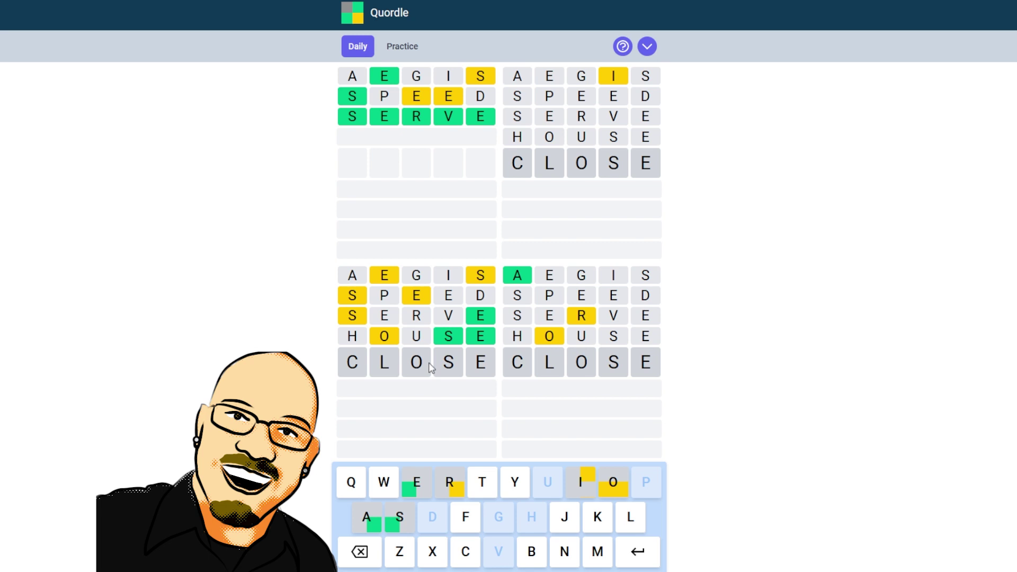
key(Return)
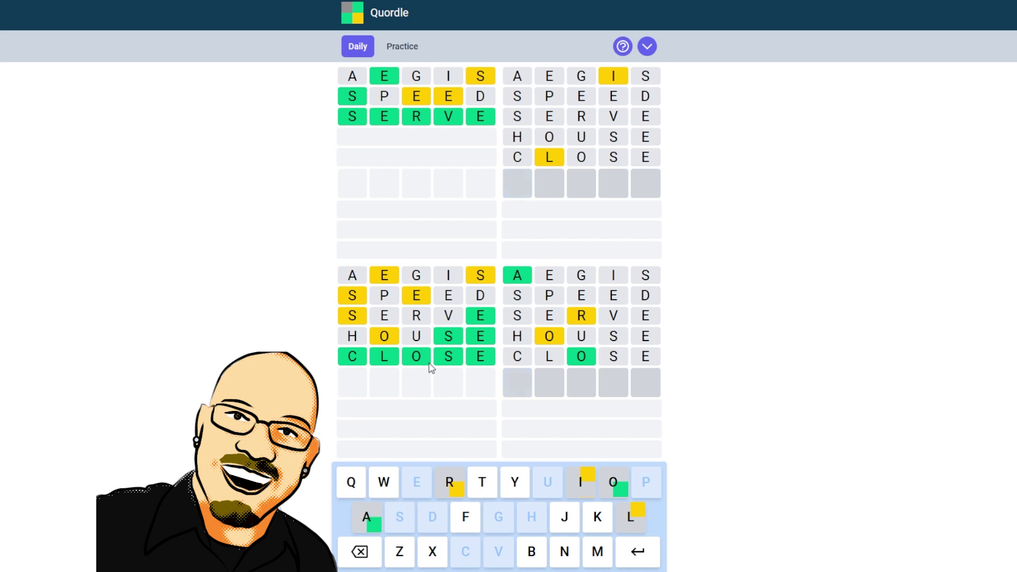
text(ARO)
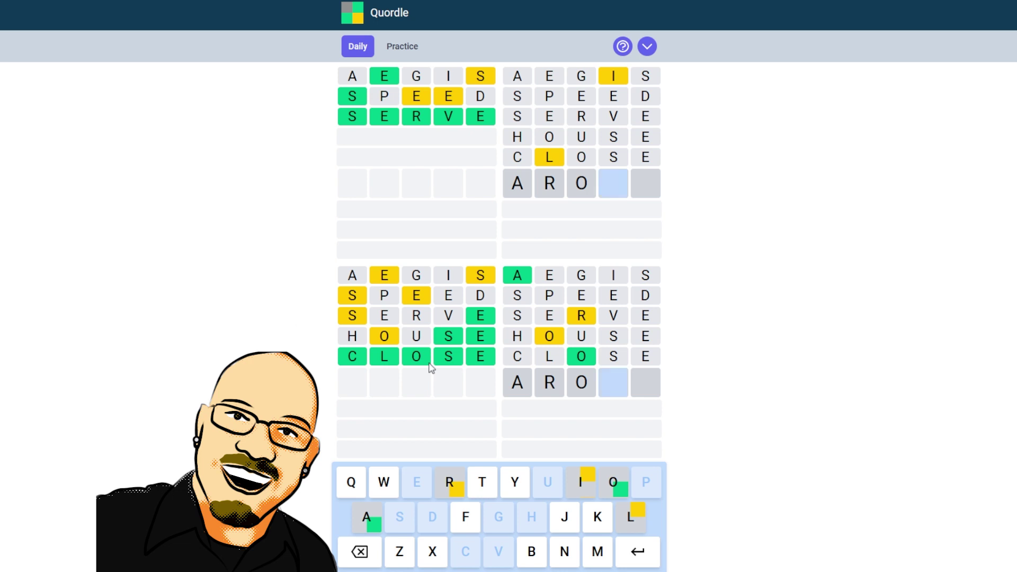
key(BackSpace)
key(BackSpace)
key(BackSpace)
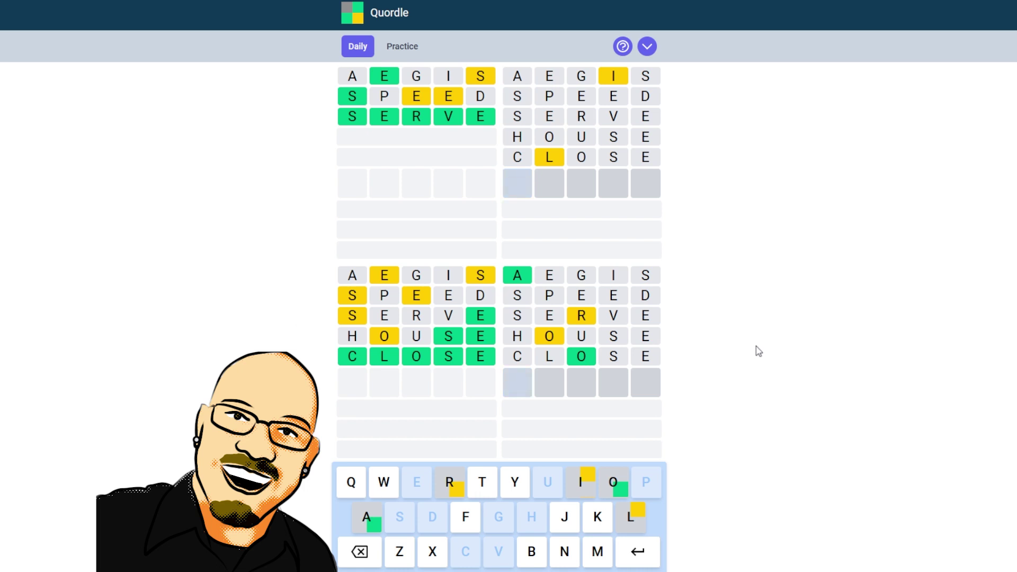
text(xxilt)
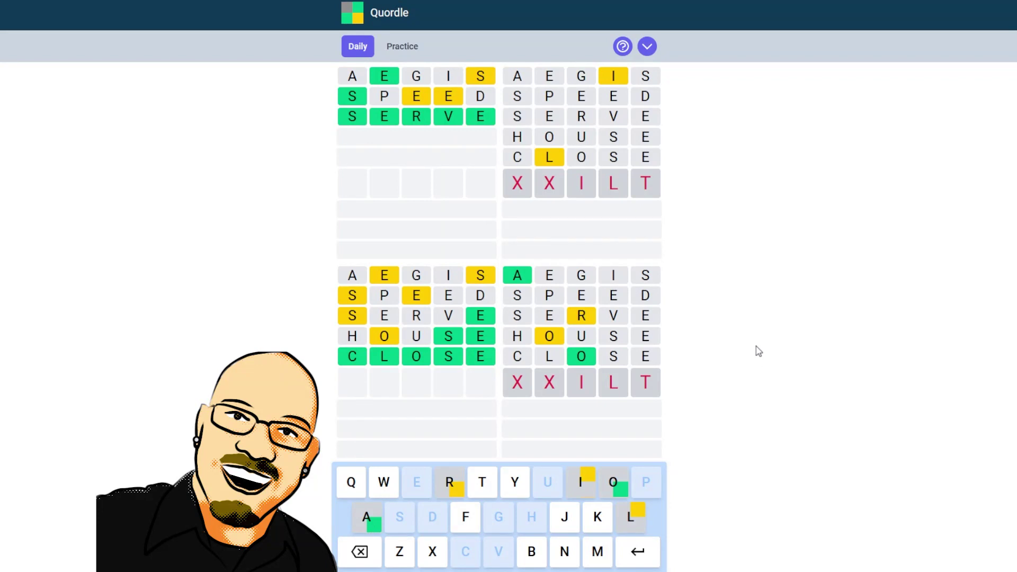
key(BackSpace)
key(BackSpace)
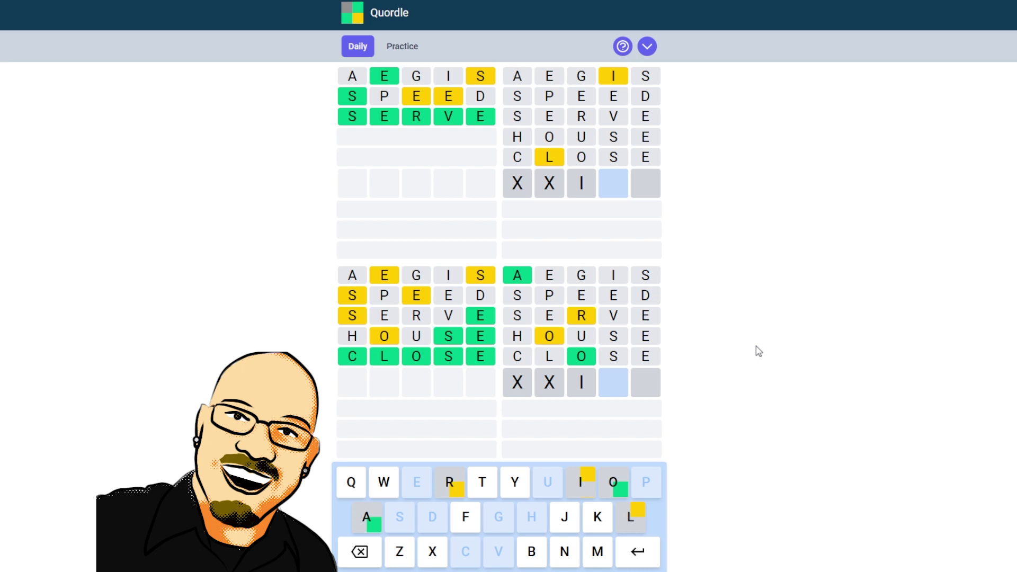
key(BackSpace)
key(BackSpace)
key(BackSpace)
text(billy)
- Submit BILLY as the sixth guess, matching I, L, L, Y on the top-right board
key(Return)
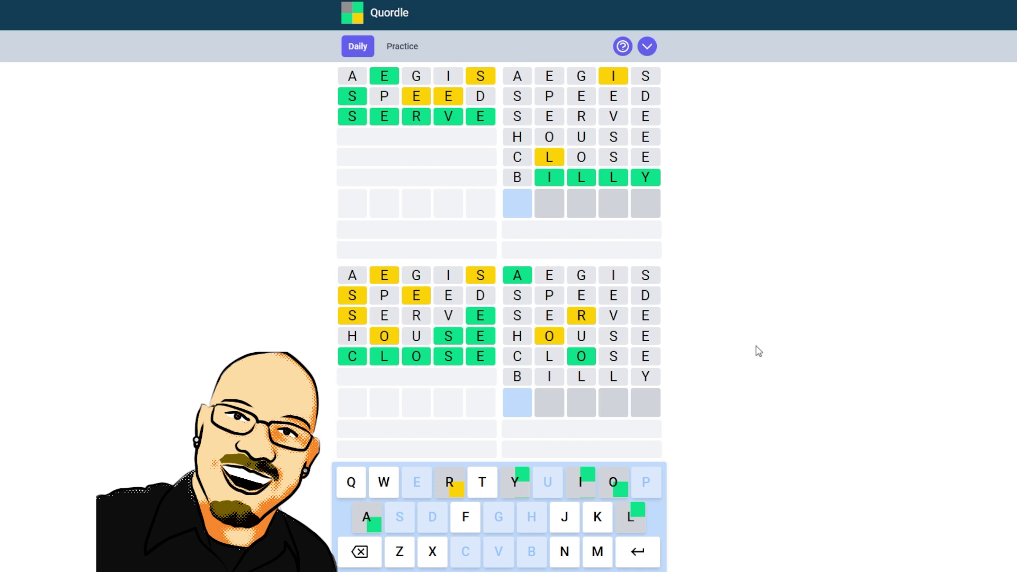
text(AC)
- Discard the invalid attempts AXORA and AXORO, leaving only A in the seventh row
key(BackSpace)
text(XO)
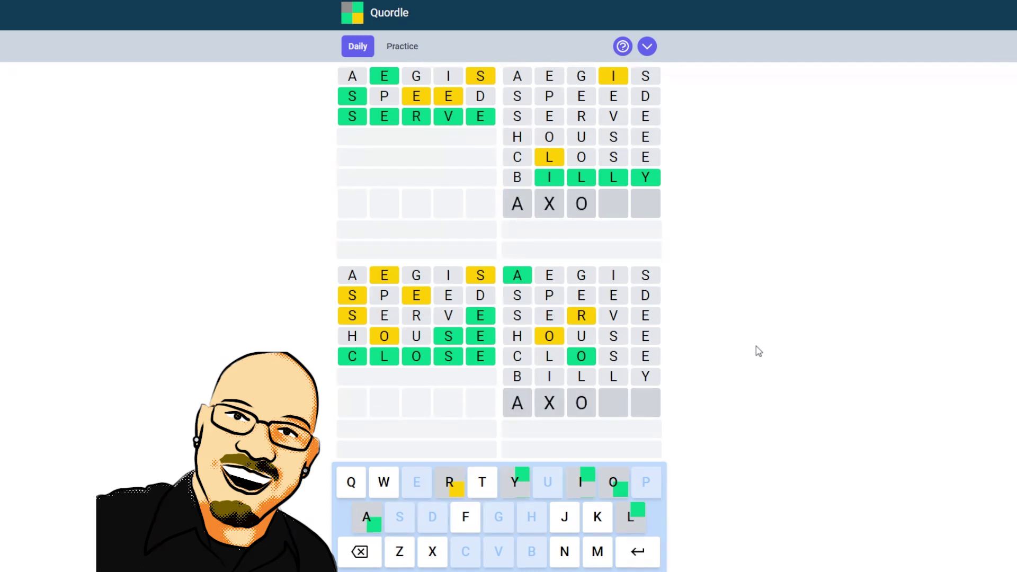
text(R)
text(a)
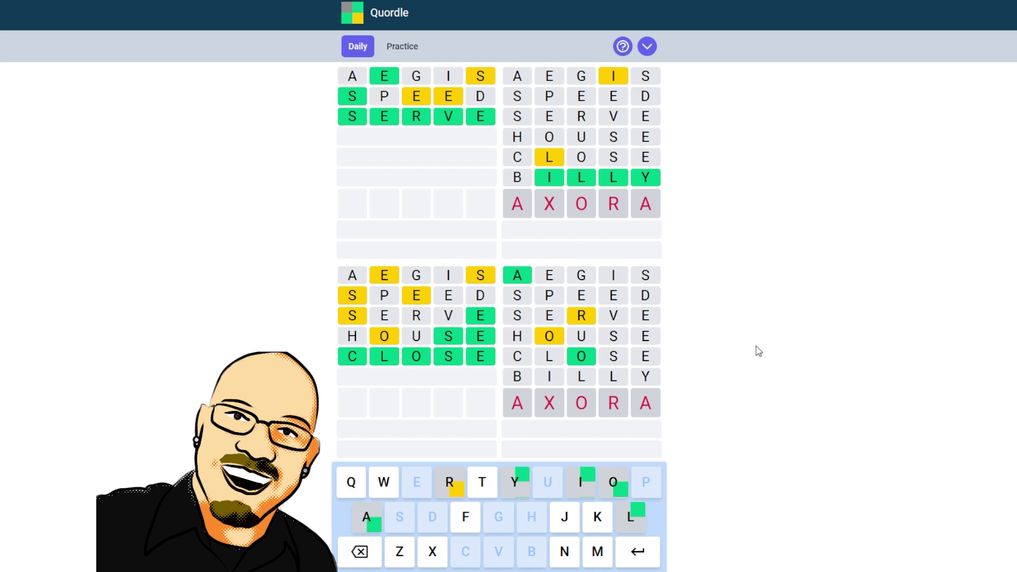
key(BackSpace)
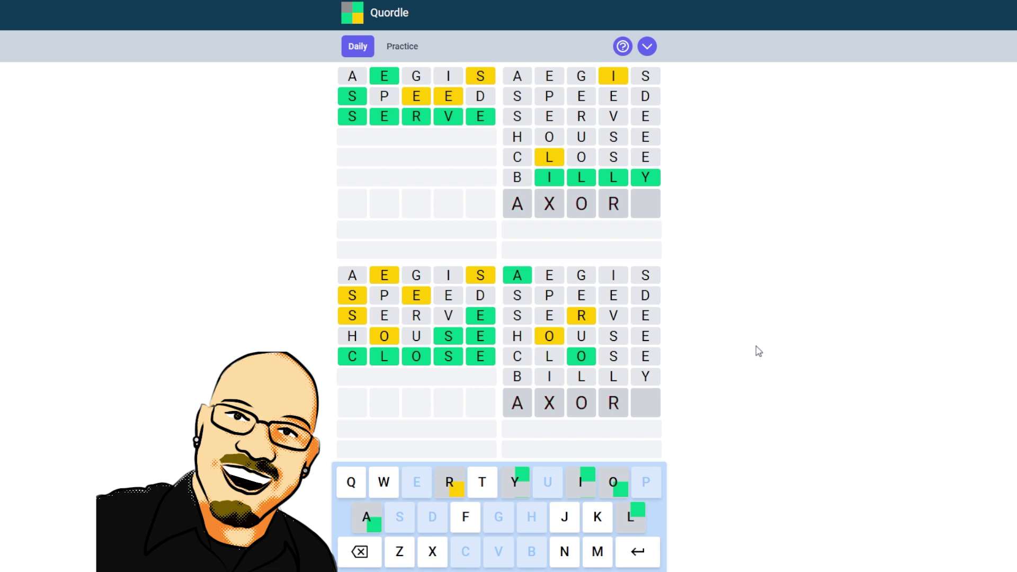
text(o)
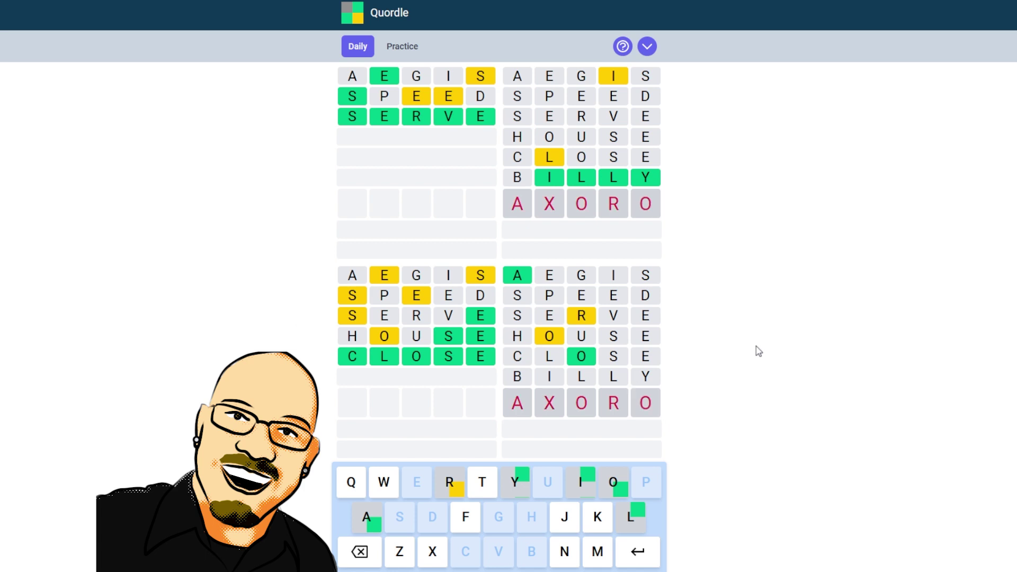
key(BackSpace)
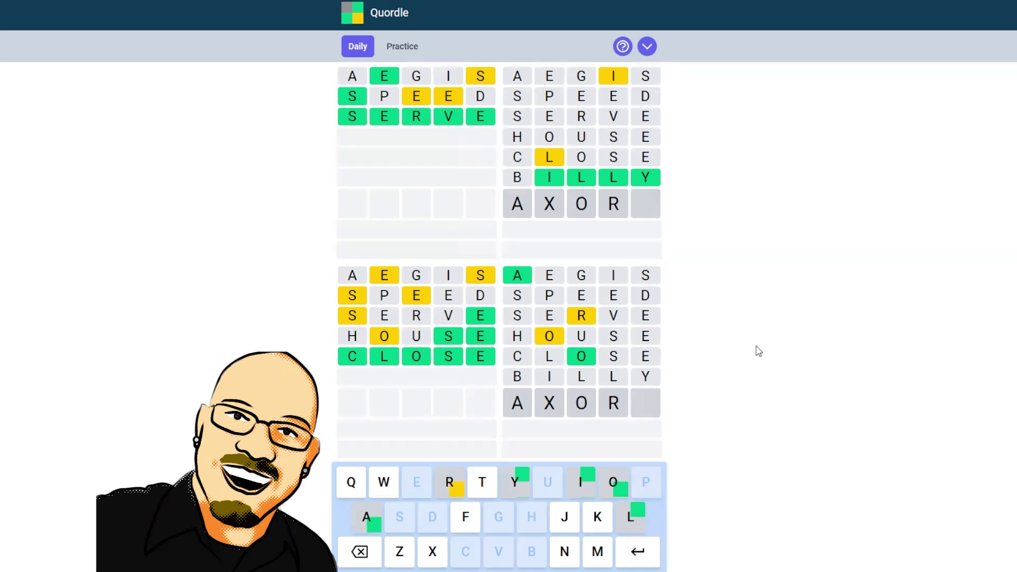
key(BackSpace)
key(BackSpace)
key(BackSpace)
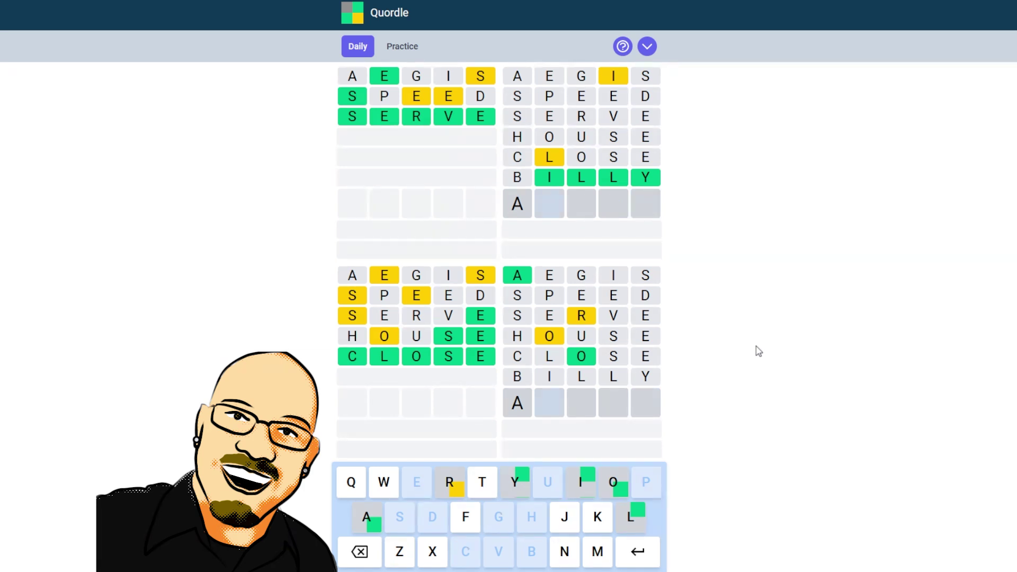
text(RORA)
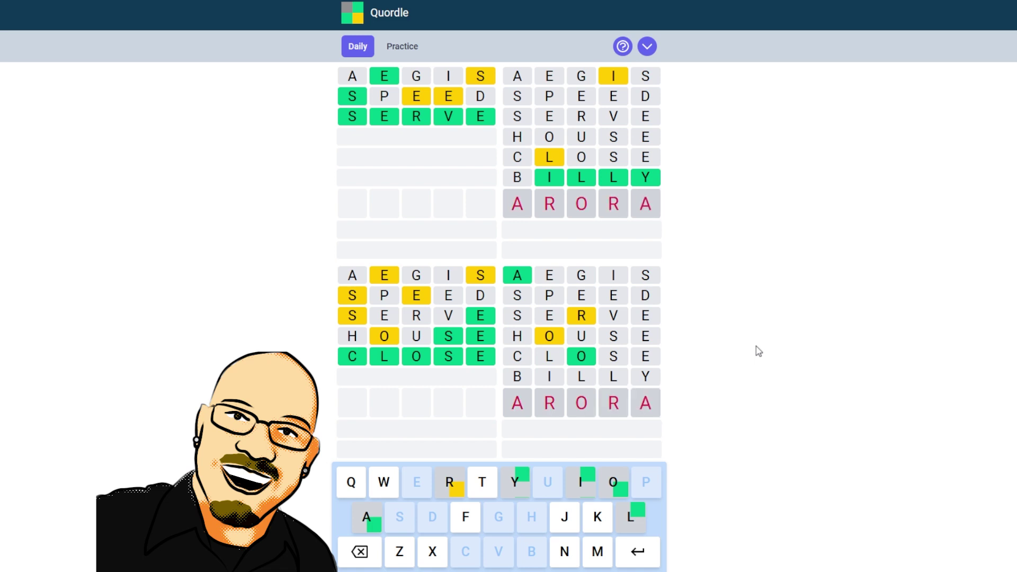
- Correct ARORA to AROMA and submit it, solving the bottom-right board
key(BackSpace)
key(BackSpace)
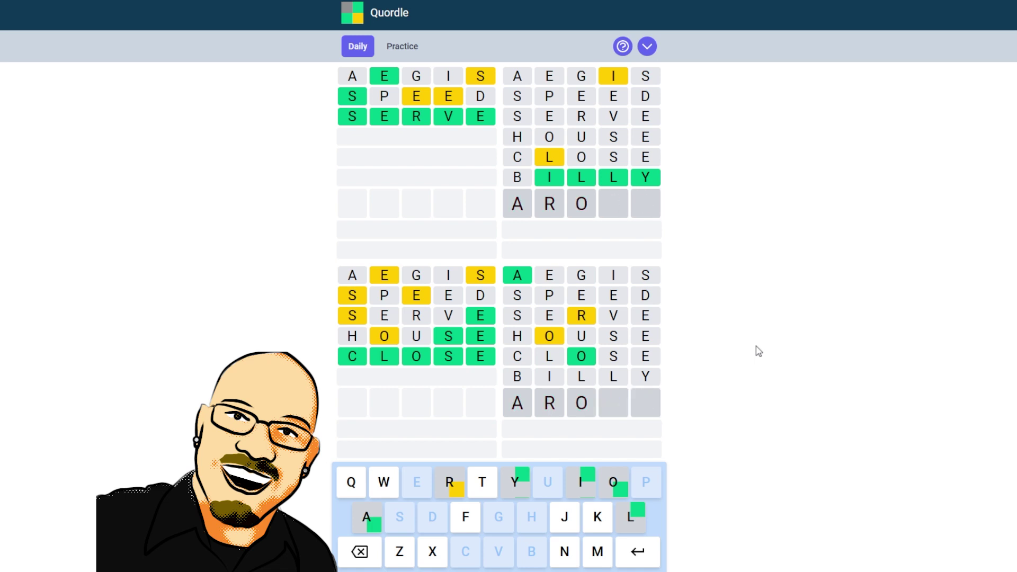
text(M)
text(A)
key(Return)
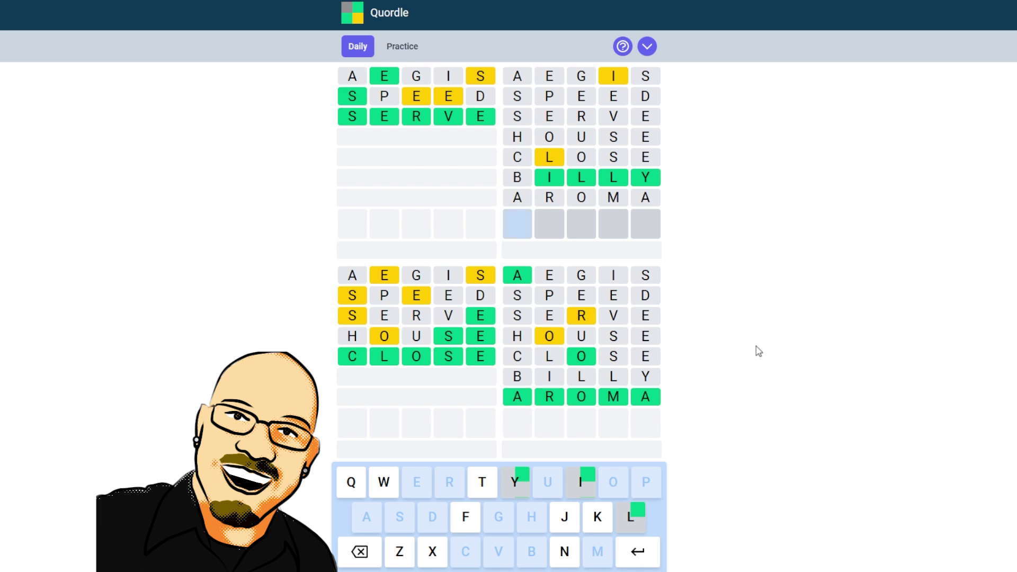
text(WABT)
- Fix the WABT typo and submit WANTS as the eighth guess
key(BackSpace)
key(BackSpace)
key(BackSpace)
text(ANT)
text(S)
key(Return)
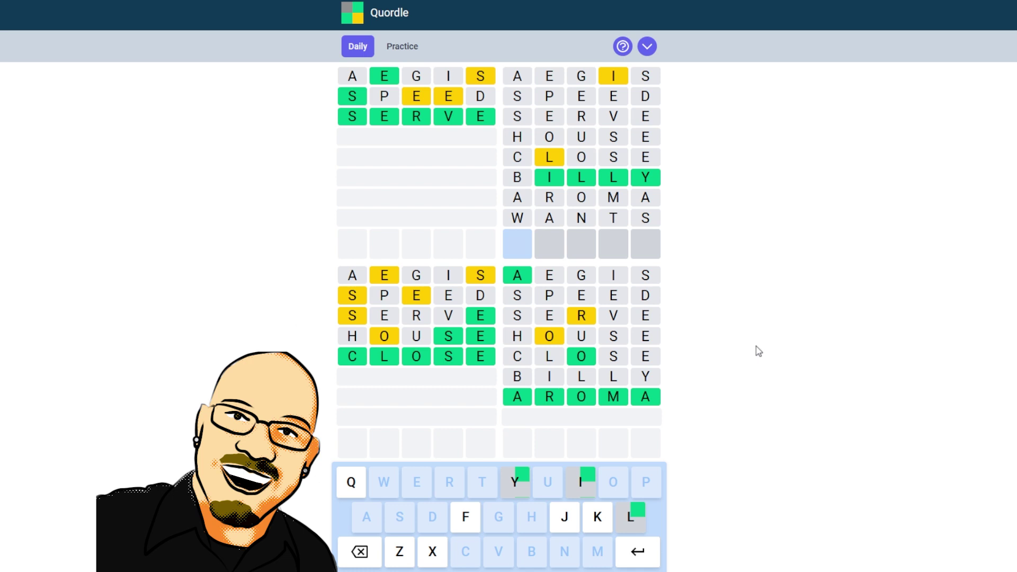
text(lil)
text(ly)
- Try LILLY and FILLY on the top-right board, clearing each from the row
key(BackSpace)
key(BackSpace)
text(y)
key(BackSpace)
text(ly)
key(BackSpace)
key(BackSpace)
key(BackSpace)
key(BackSpace)
key(BackSpace)
text(f)
text(illy)
key(BackSpace)
key(BackSpace)
key(BackSpace)
key(BackSpace)
key(BackSpace)
text(ZI)
text(LLY)
- Test ZILLY, FILLY, JILLY and KILLY, clearing each before retyping FILLY
key(BackSpace)
key(BackSpace)
key(BackSpace)
key(BackSpace)
key(BackSpace)
text(FILLY)
key(BackSpace)
key(BackSpace)
key(BackSpace)
key(BackSpace)
key(BackSpace)
text(JILLY)
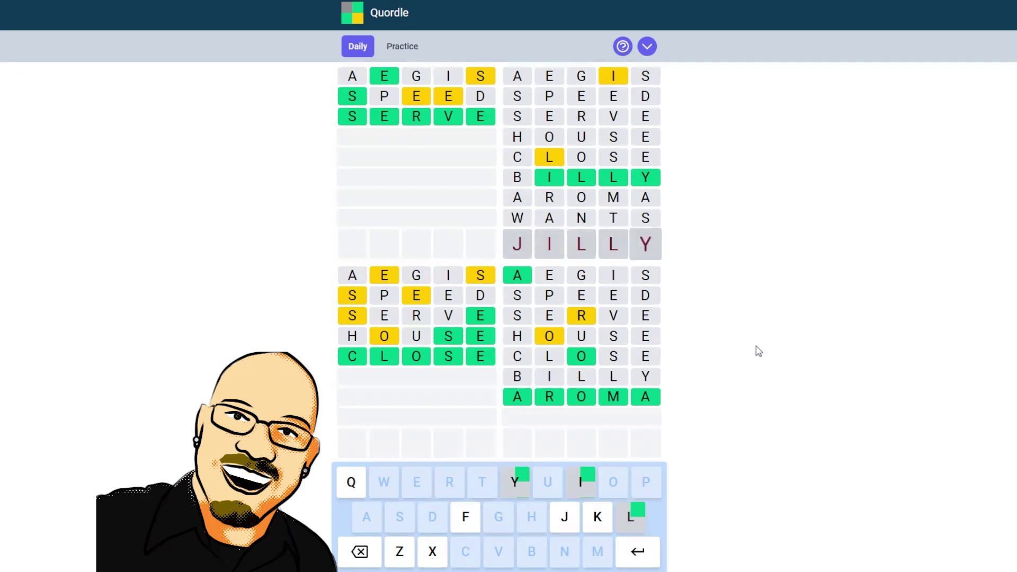
key(BackSpace)
key(BackSpace)
key(BackSpace)
key(BackSpace)
key(BackSpace)
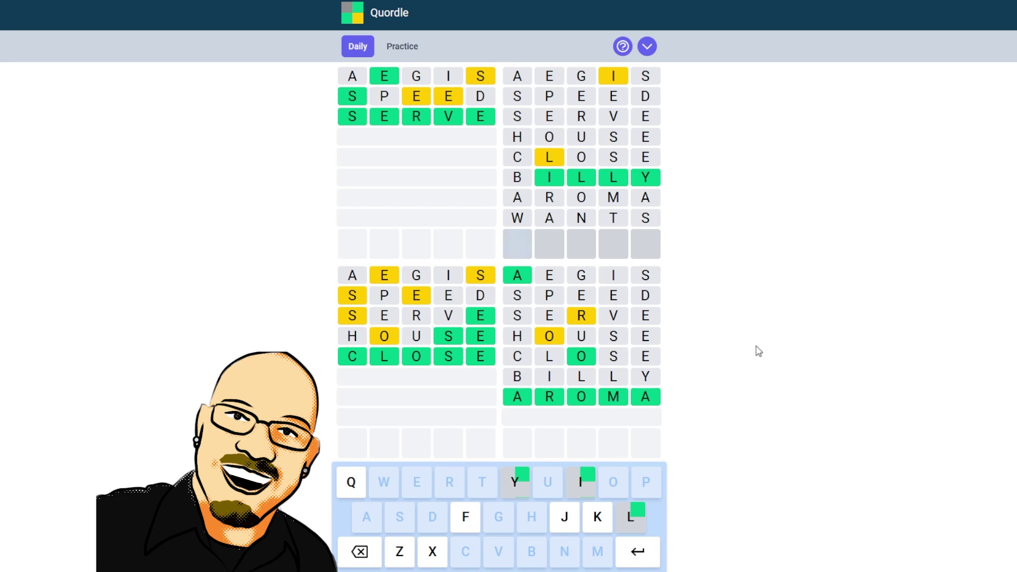
text(KILLY)
key(BackSpace)
key(BackSpace)
key(BackSpace)
key(BackSpace)
key(BackSpace)
text(FIL)
text(LY)
- Submit FILLY as the ninth guess to reach the Quordle Complete summary
key(Return)
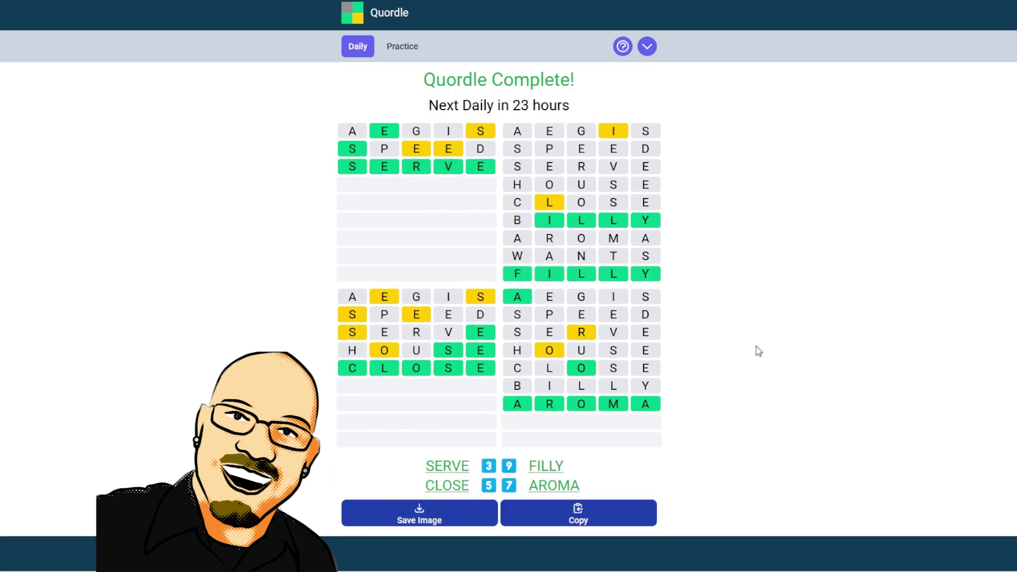